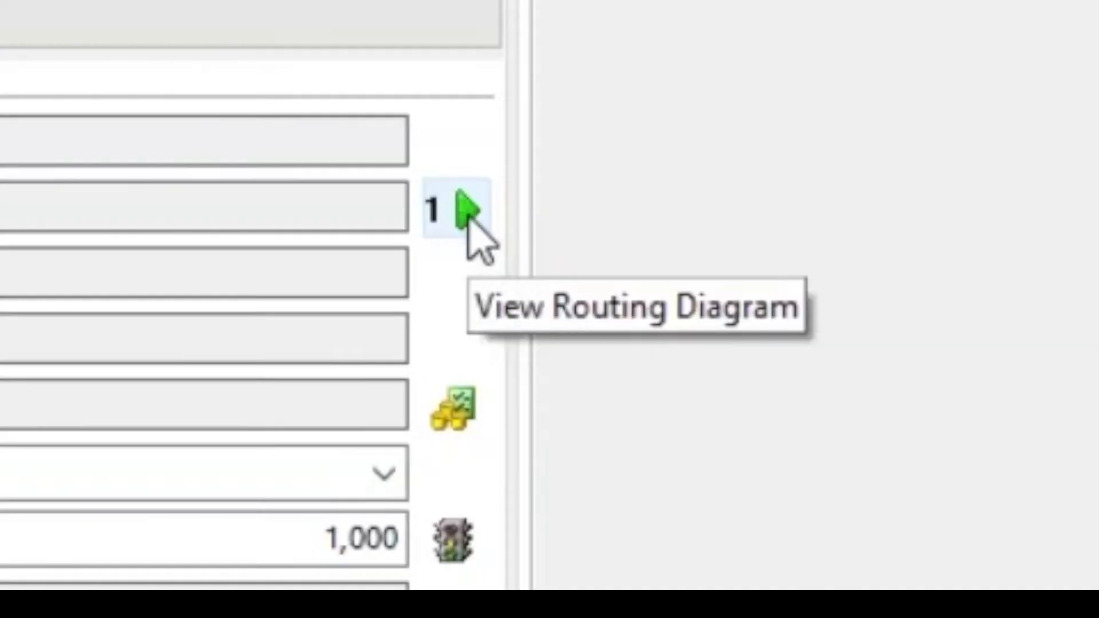
Open the routing diagram for the filter assembly project and start a new routing modelled on an existing one.
click(468, 212)
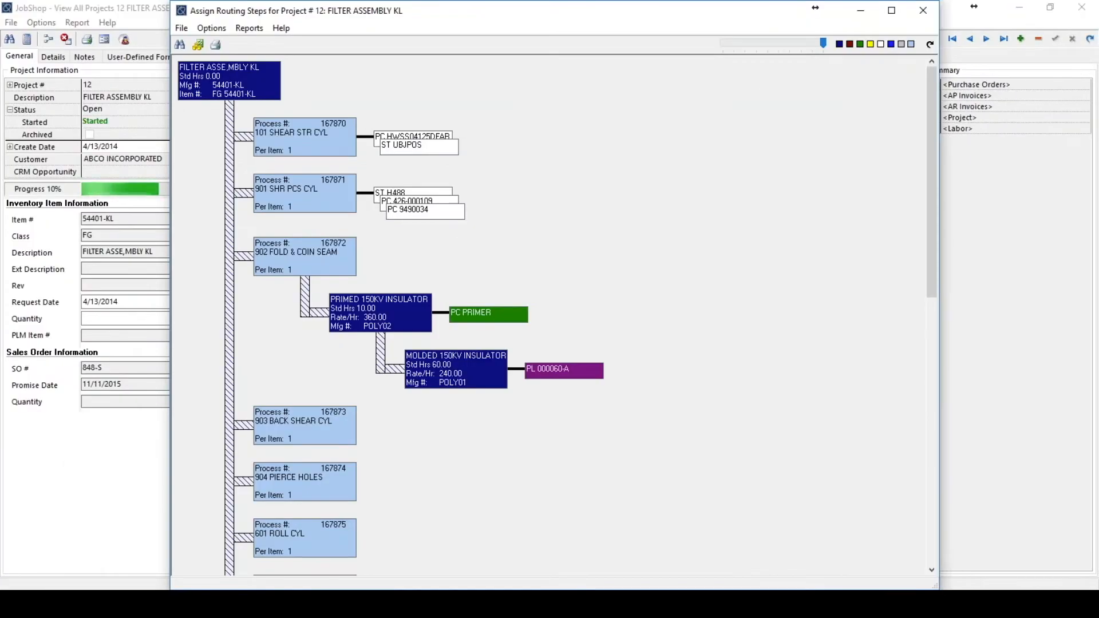
click(180, 28)
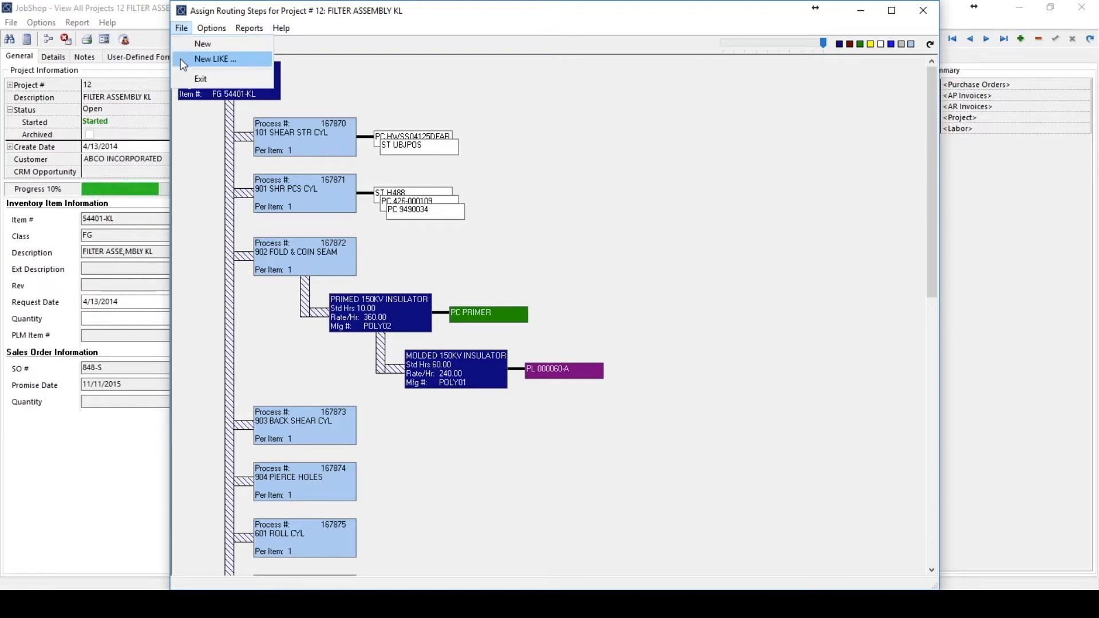
click(180, 59)
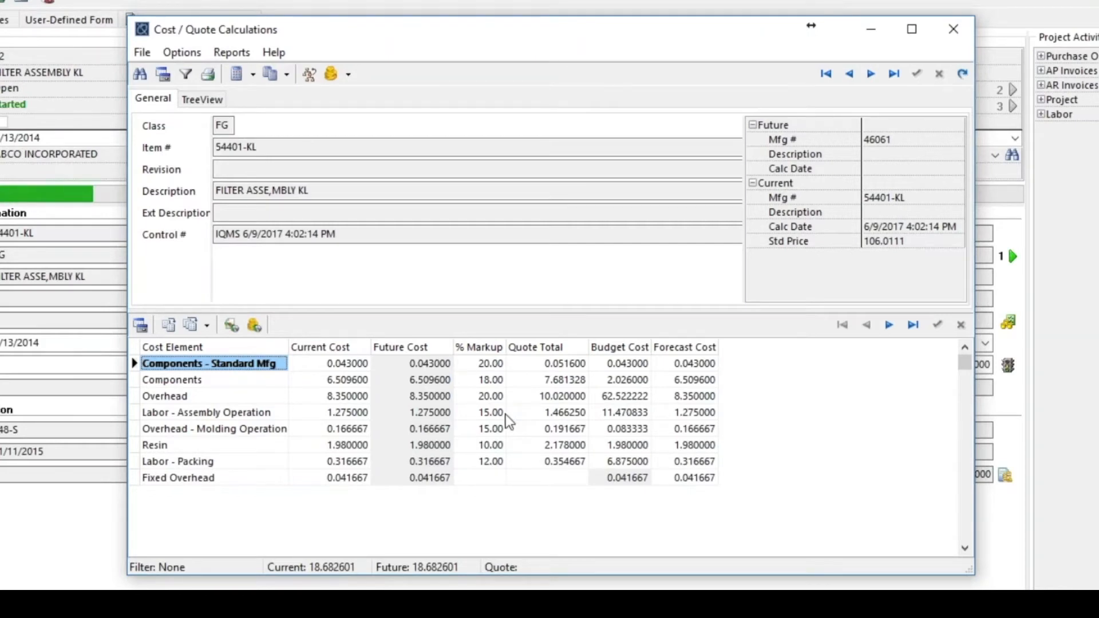
Set the markup of the Labor - Assembly Operation cost element to 20 percent for item 54401-KL.
click(481, 412)
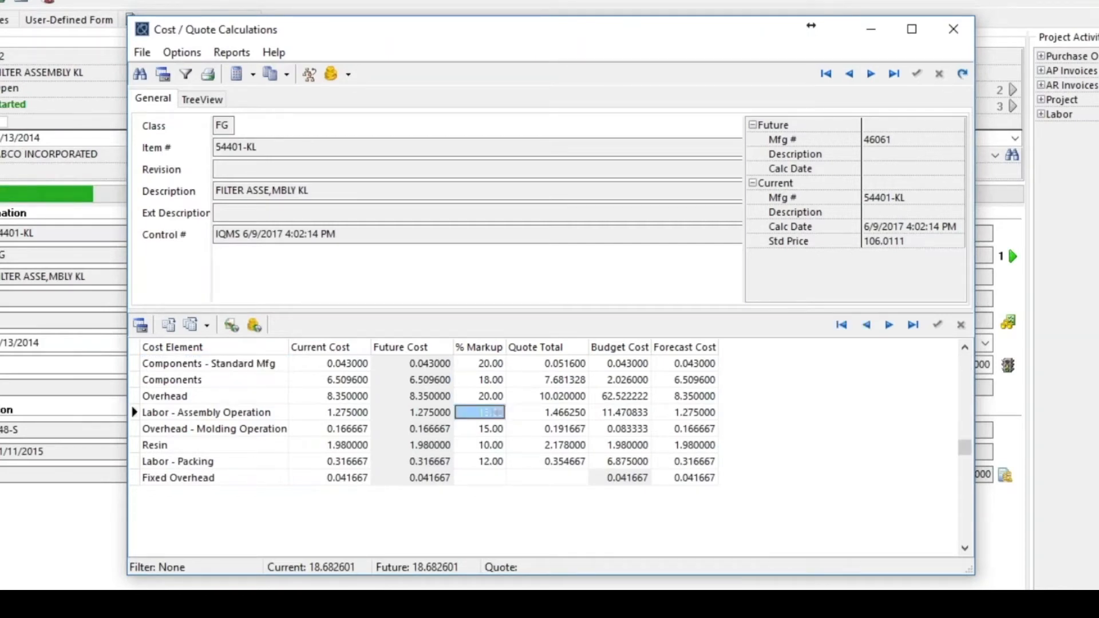
text(20)
key(Return)
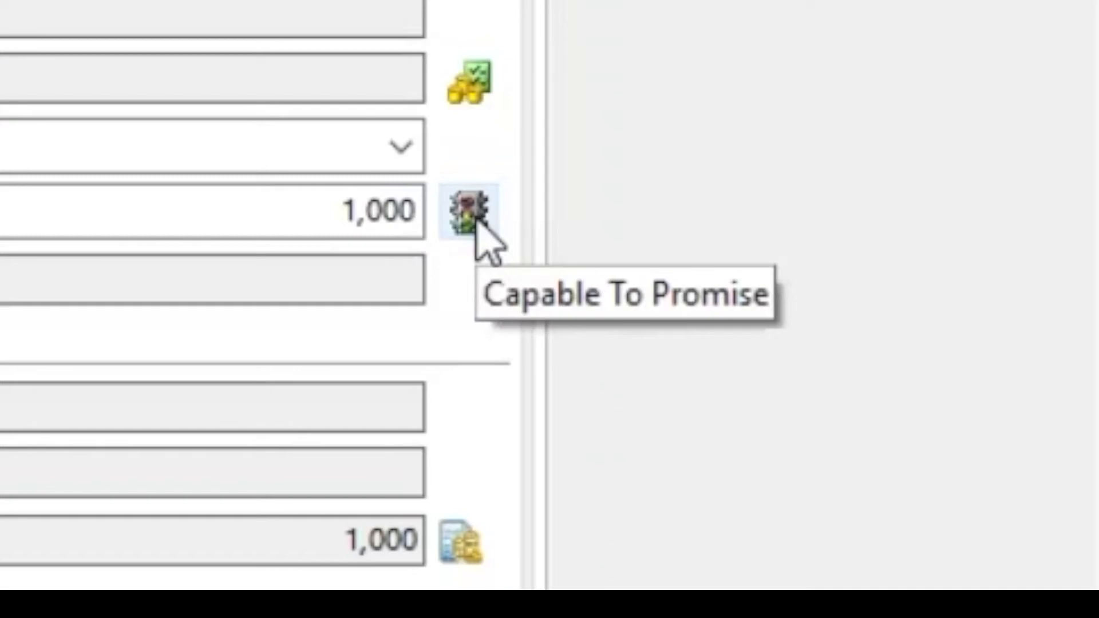
Run a Capable to Promise check for 1,000 EACH requested on 4/13/2014 and move its window clear of the routing diagram.
click(479, 223)
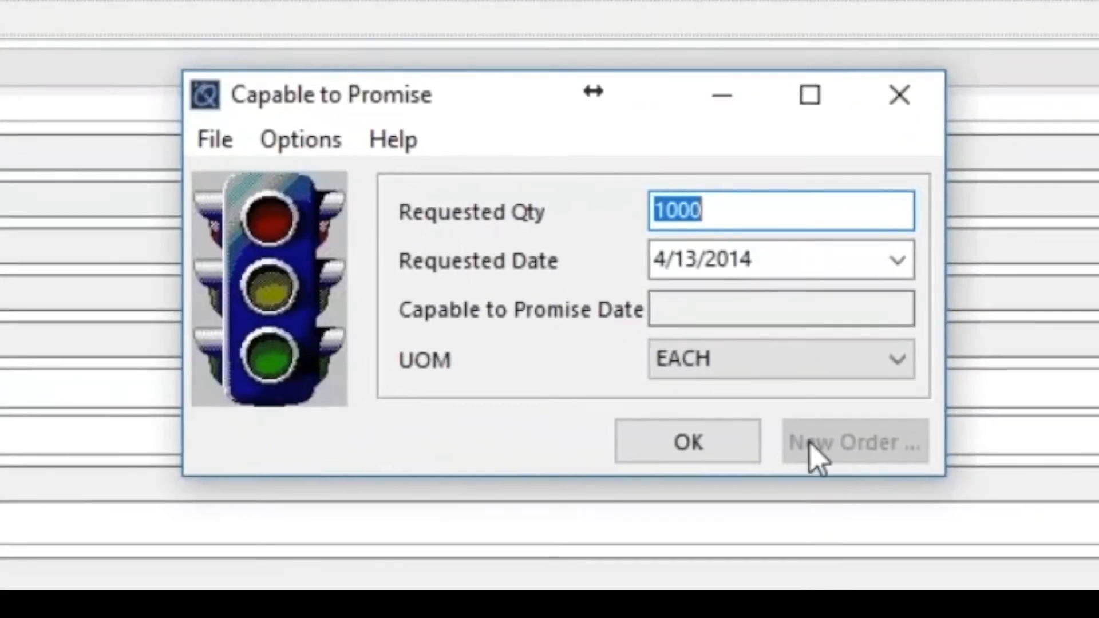
click(712, 440)
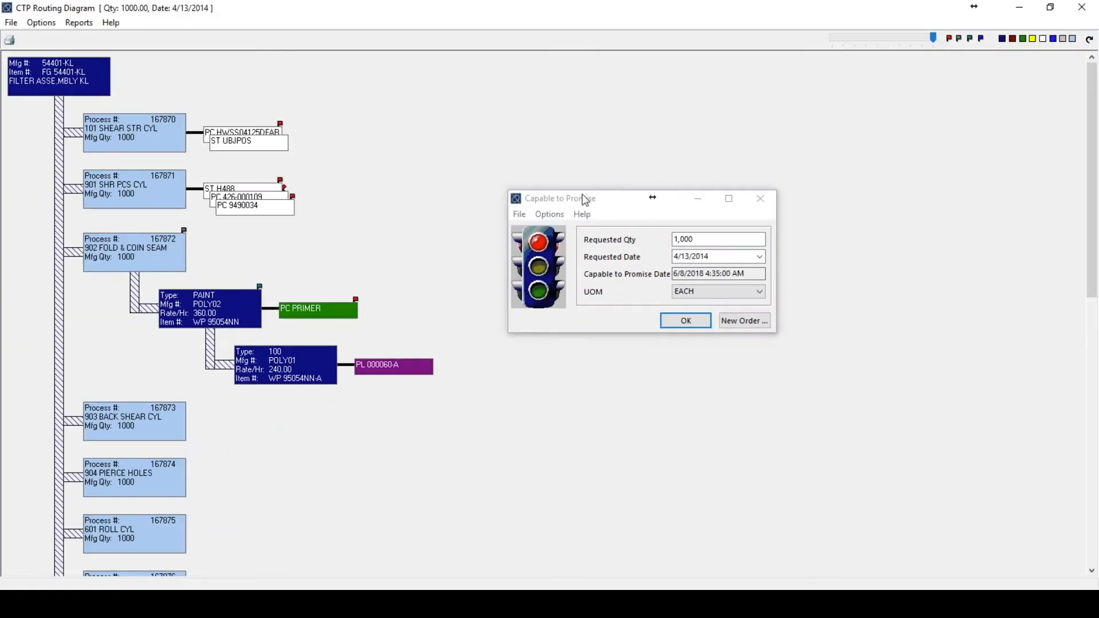
drag(603, 204, 845, 263)
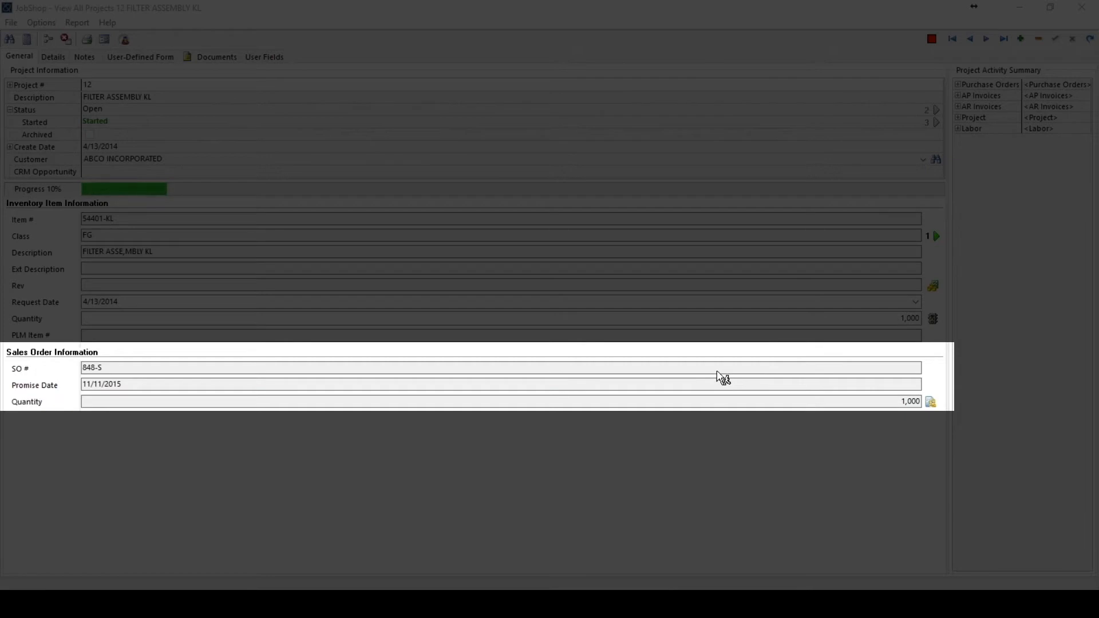
Open the process details of 101 SHEAR STR CYL from the project's process list.
right_click(716, 372)
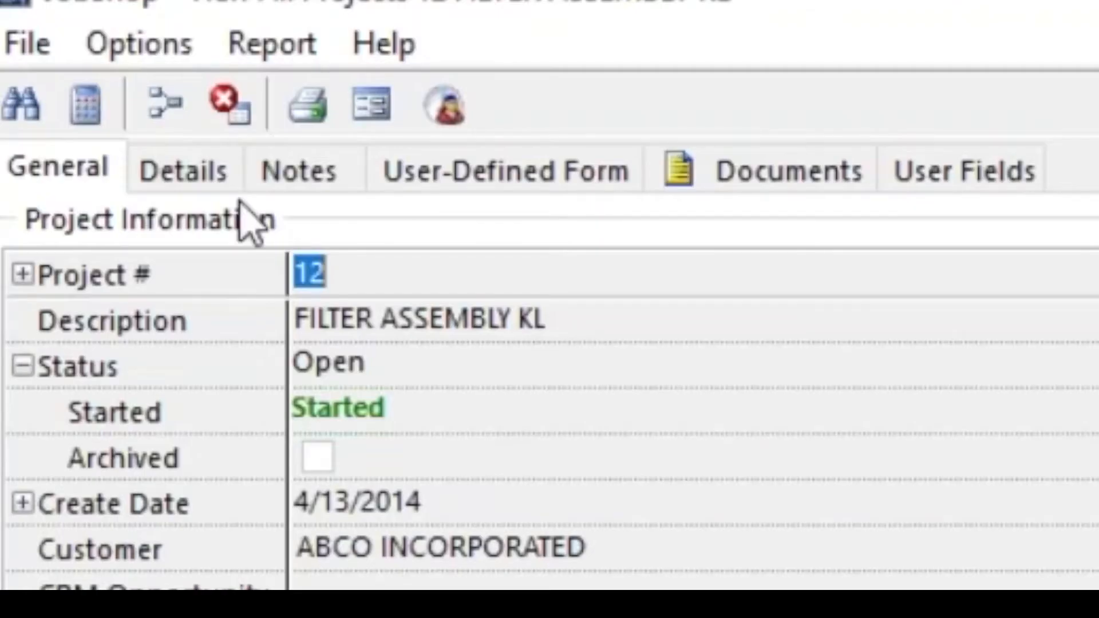
click(216, 174)
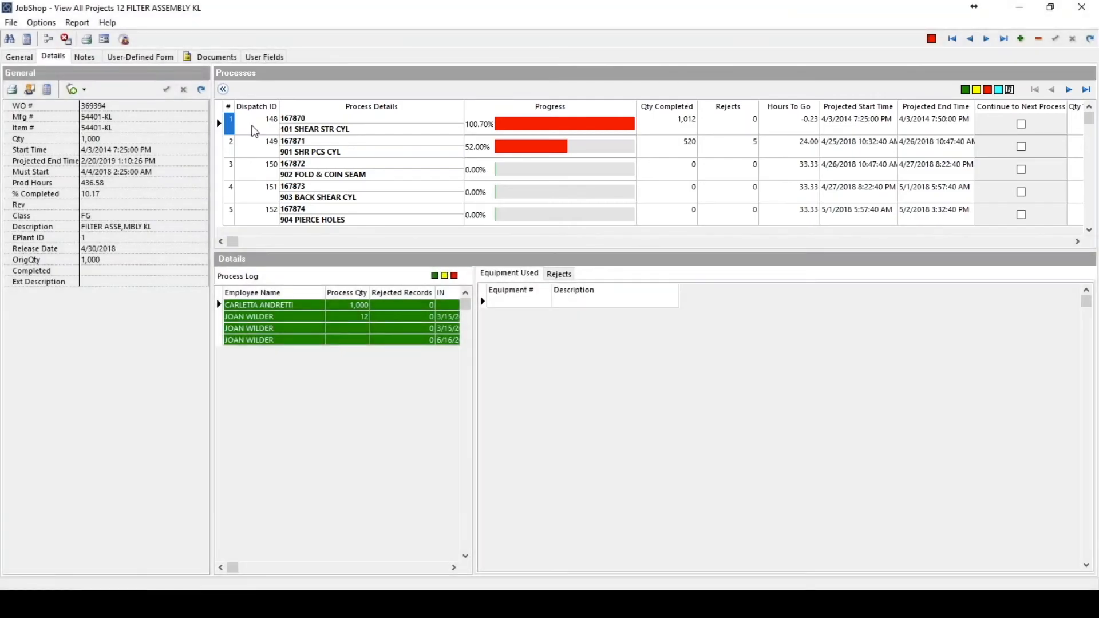
click(251, 126)
right_click(138, 111)
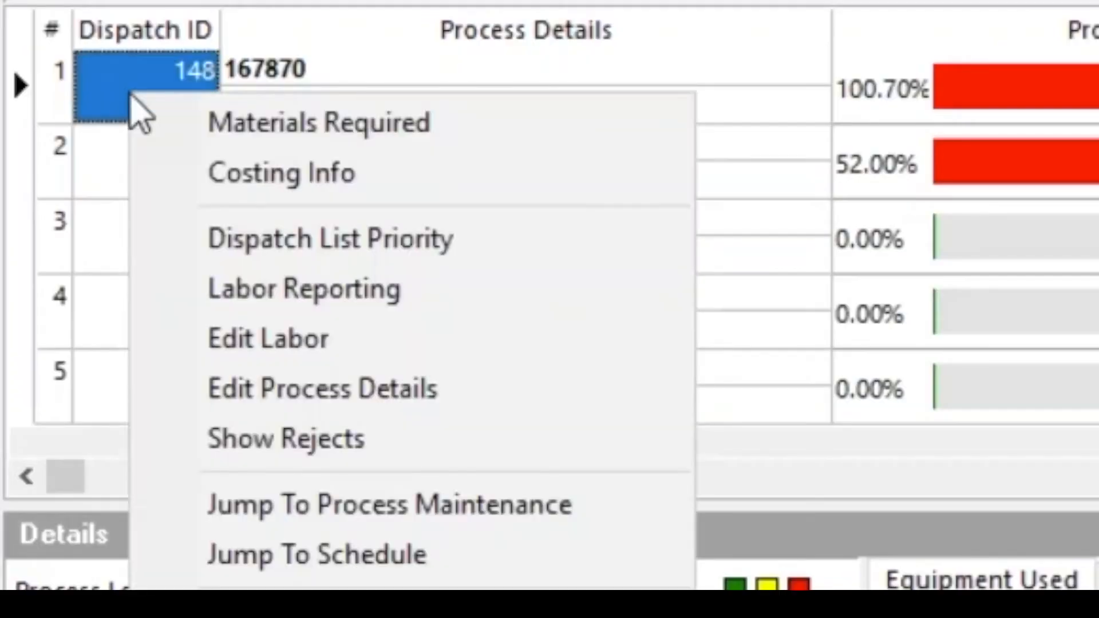
click(303, 392)
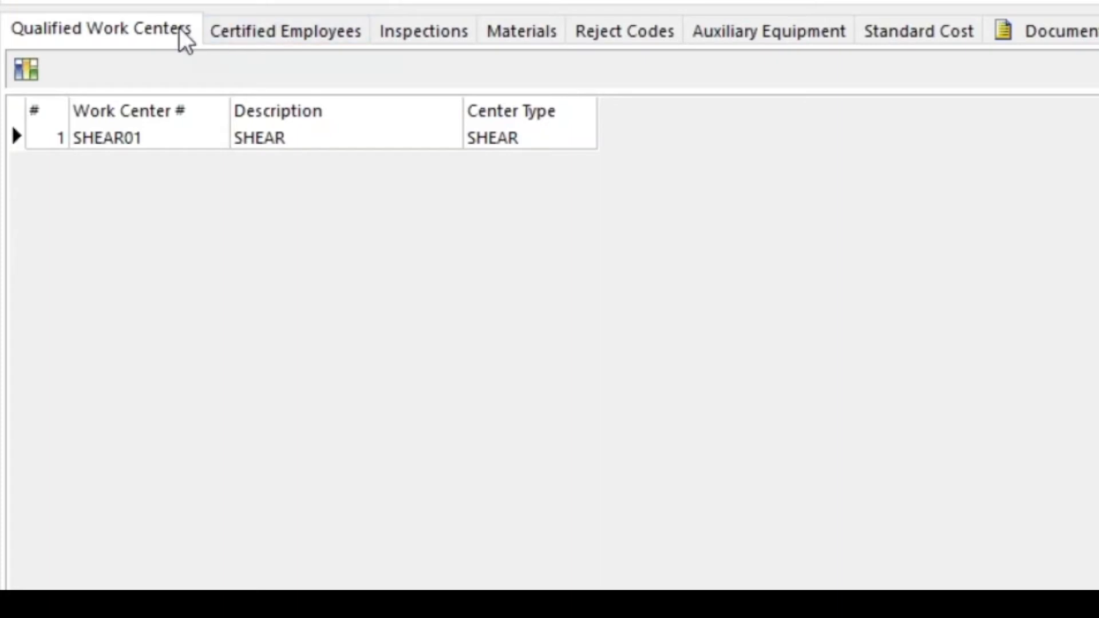
Review the process's certified employees, inspections, materials, auxiliary equipment, standard cost and documents.
click(352, 35)
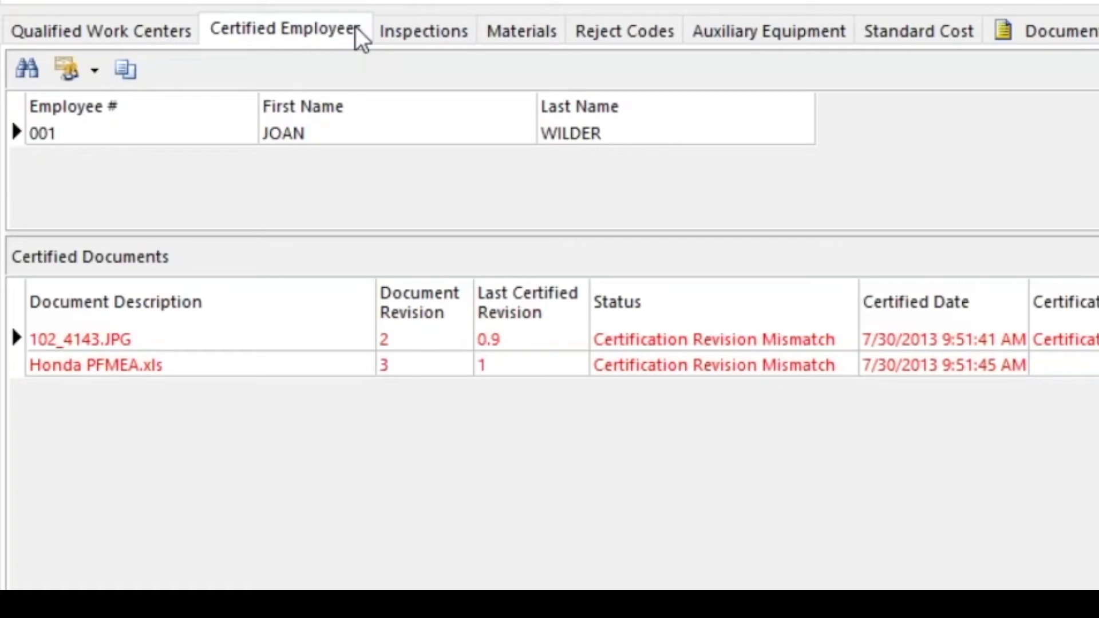
click(417, 34)
click(525, 36)
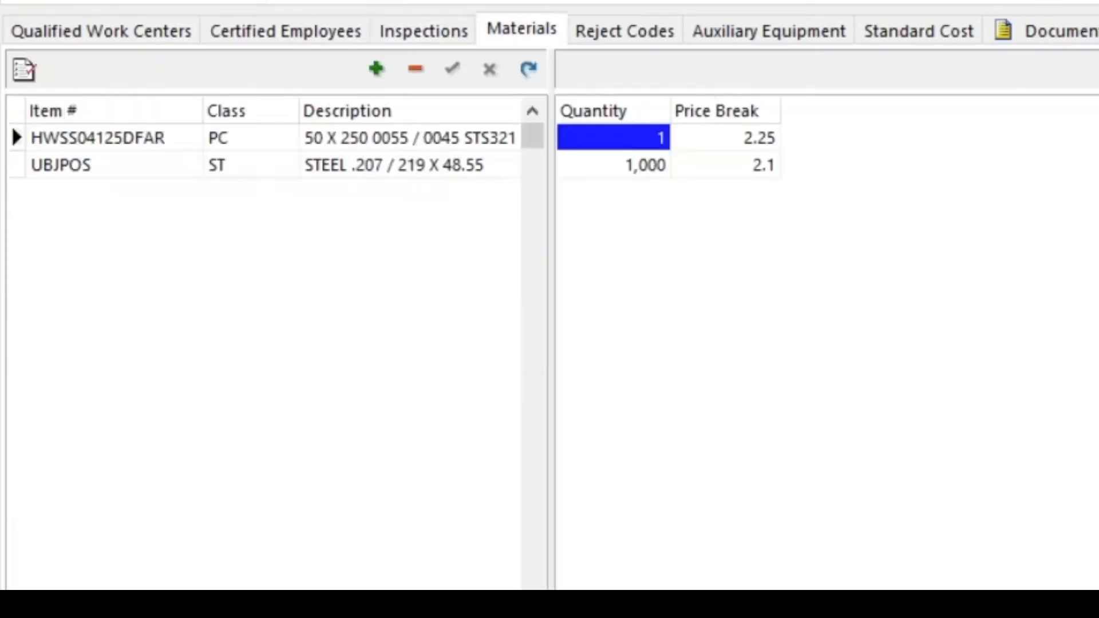
click(793, 32)
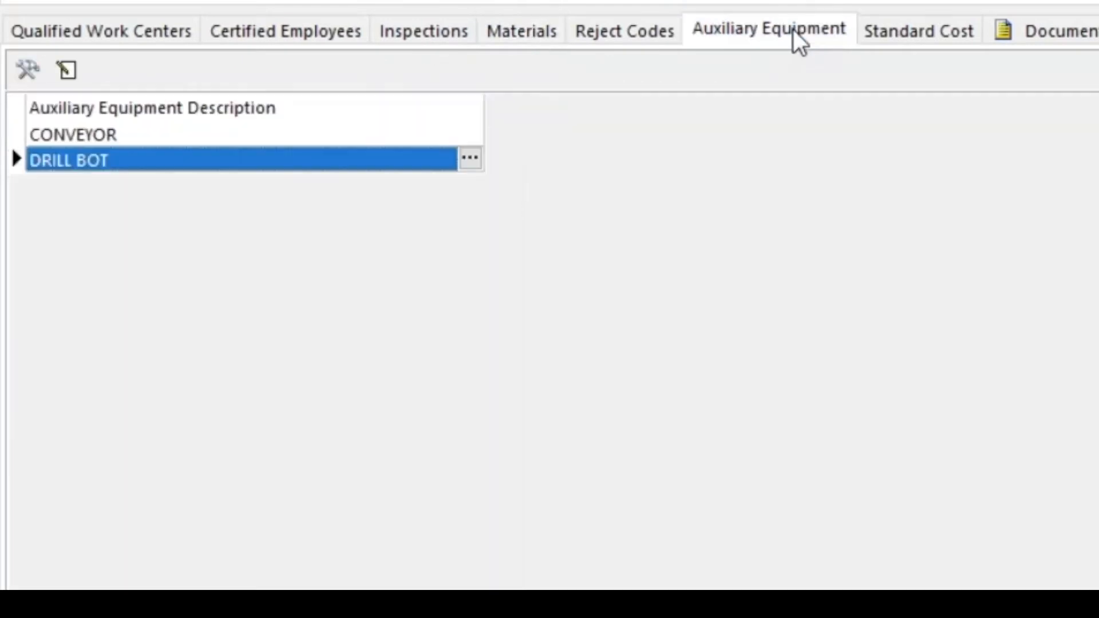
click(949, 37)
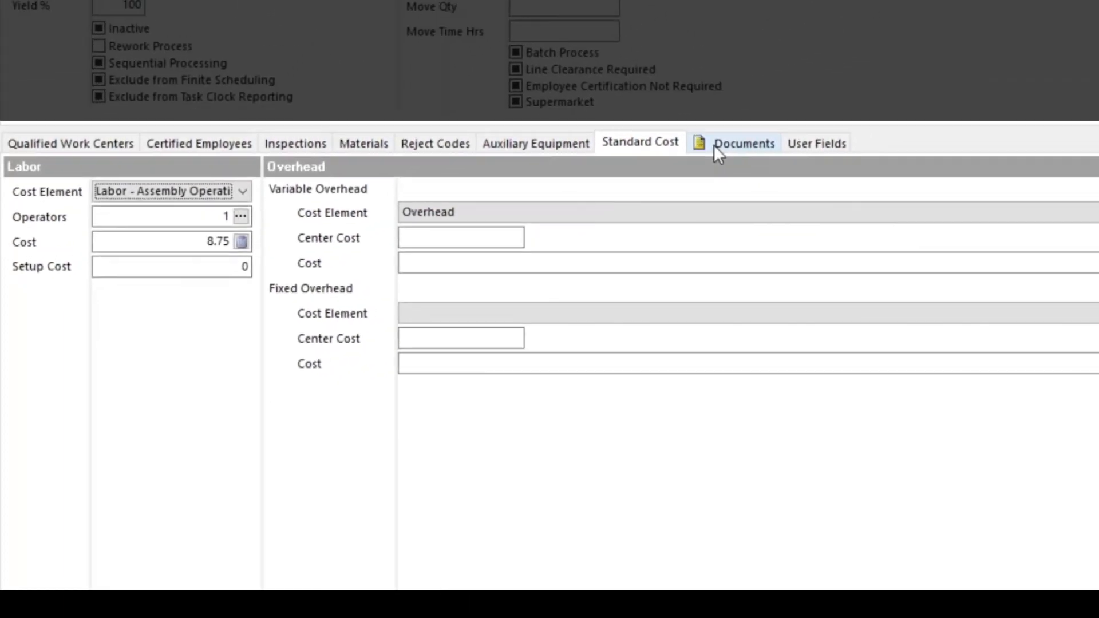
click(716, 148)
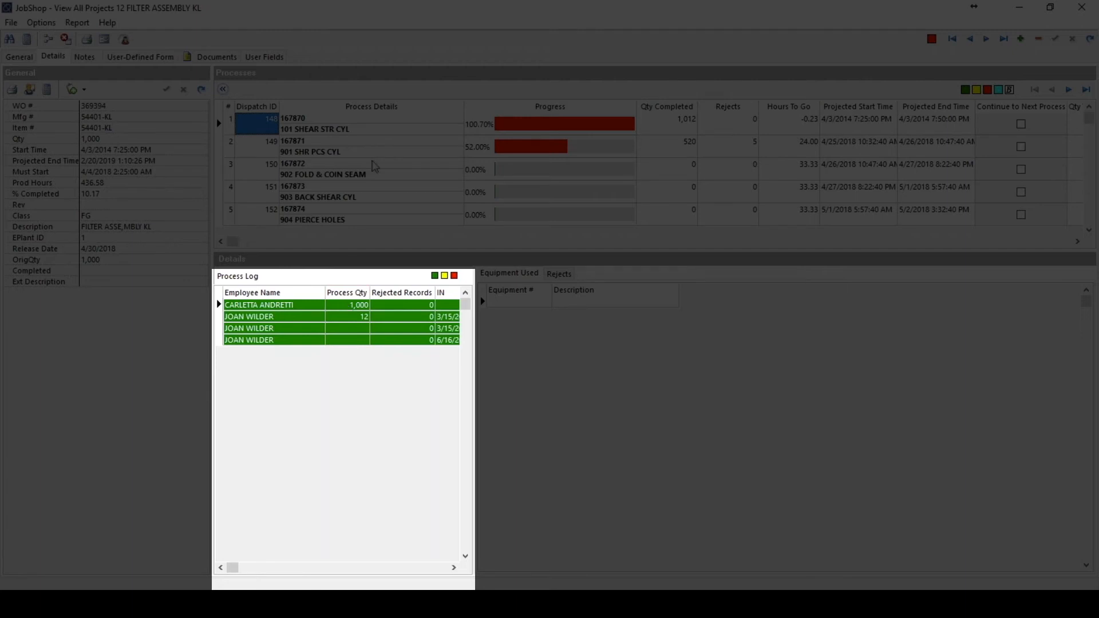
View the materials required for process 101 SHEAR STR CYL and the costing info for 901 SHR PCS CYL.
click(387, 153)
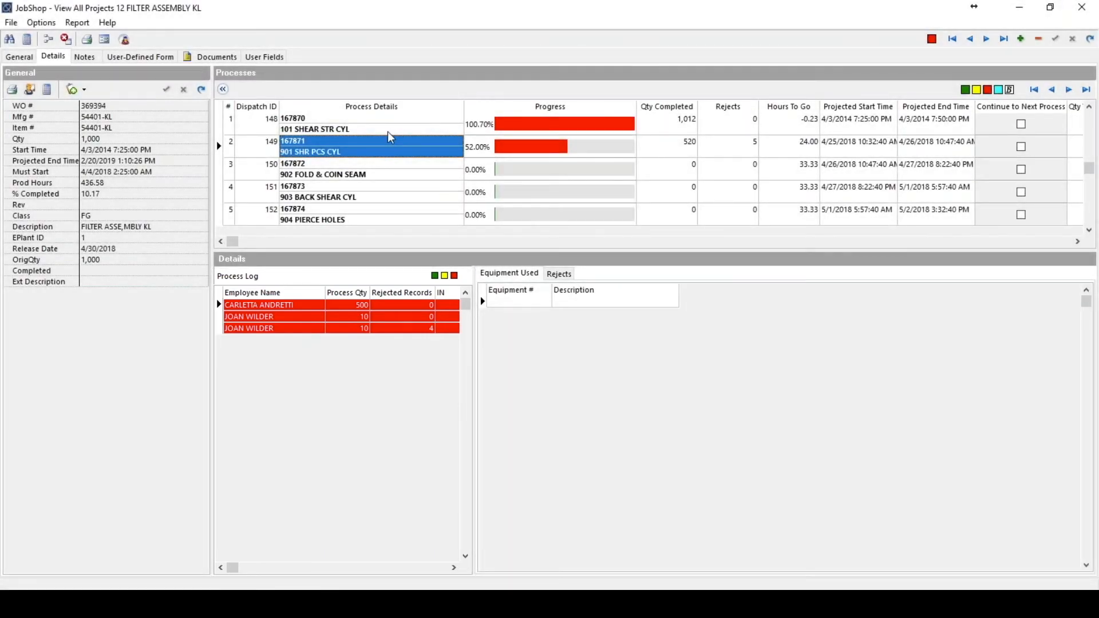
right_click(389, 132)
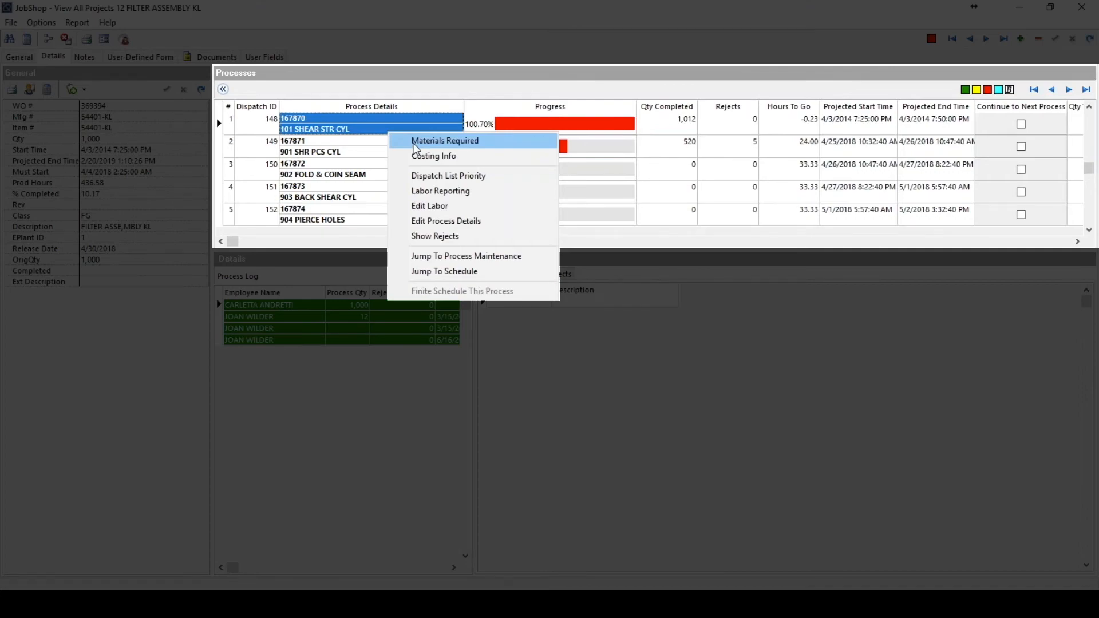
click(416, 143)
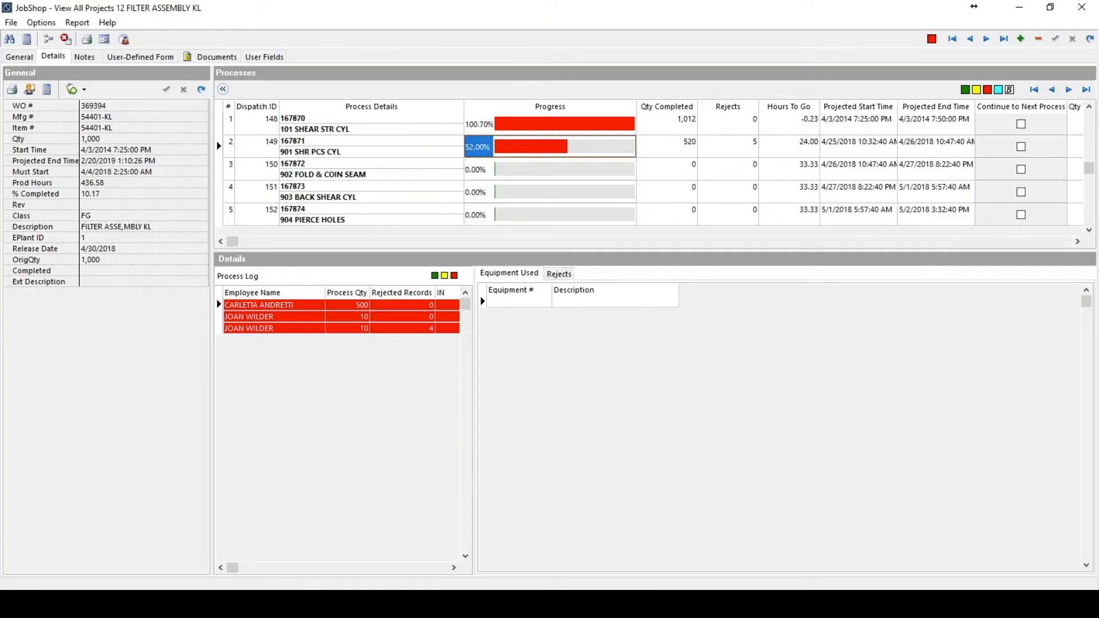
right_click(470, 149)
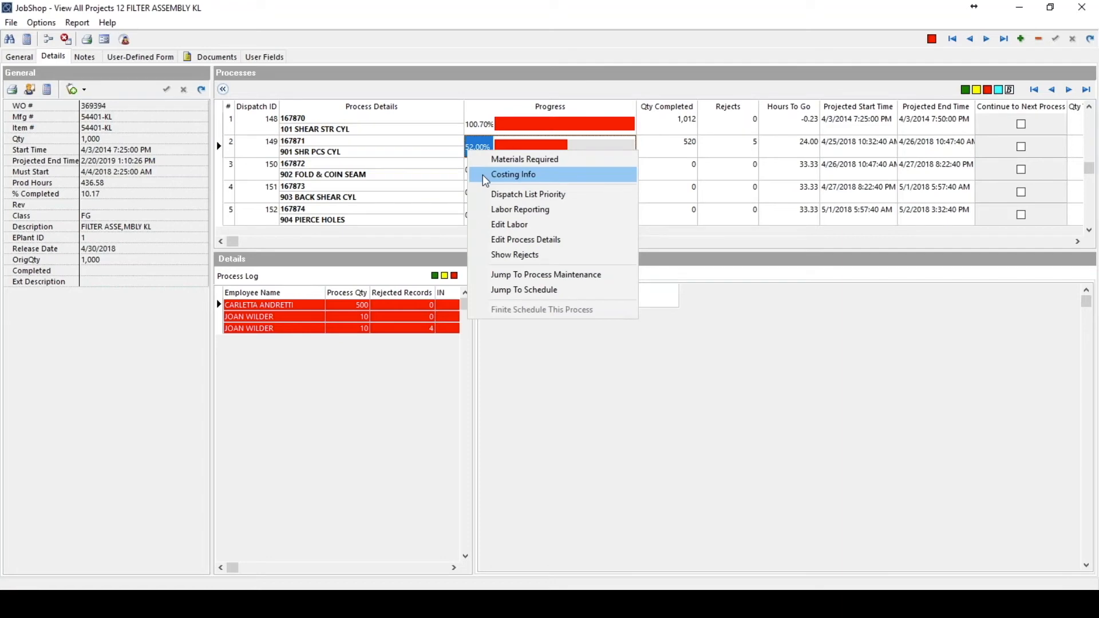
click(513, 174)
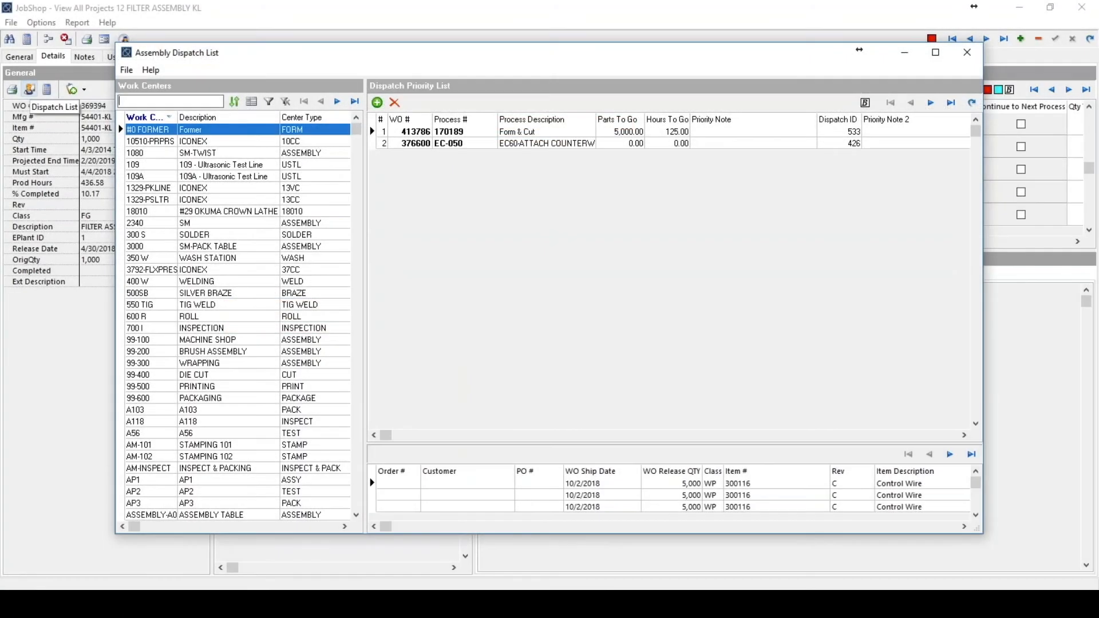
Add the unscheduled processes from 169249 ASSEMBLE BAND through PPI-170 to the bottom of work center AP1's dispatch priority list.
click(147, 479)
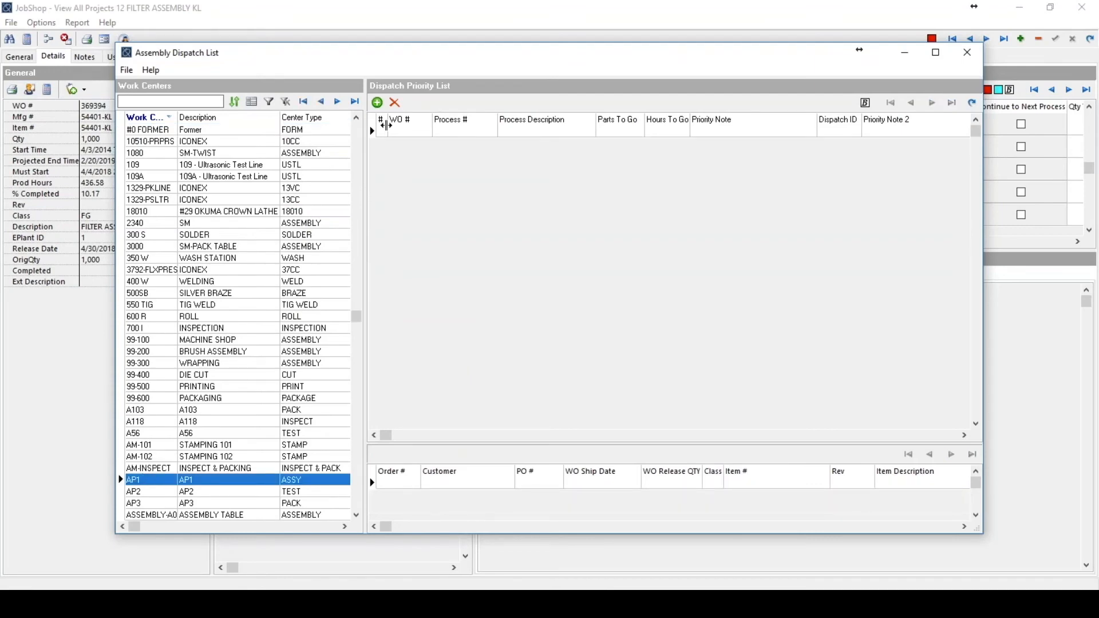
click(378, 103)
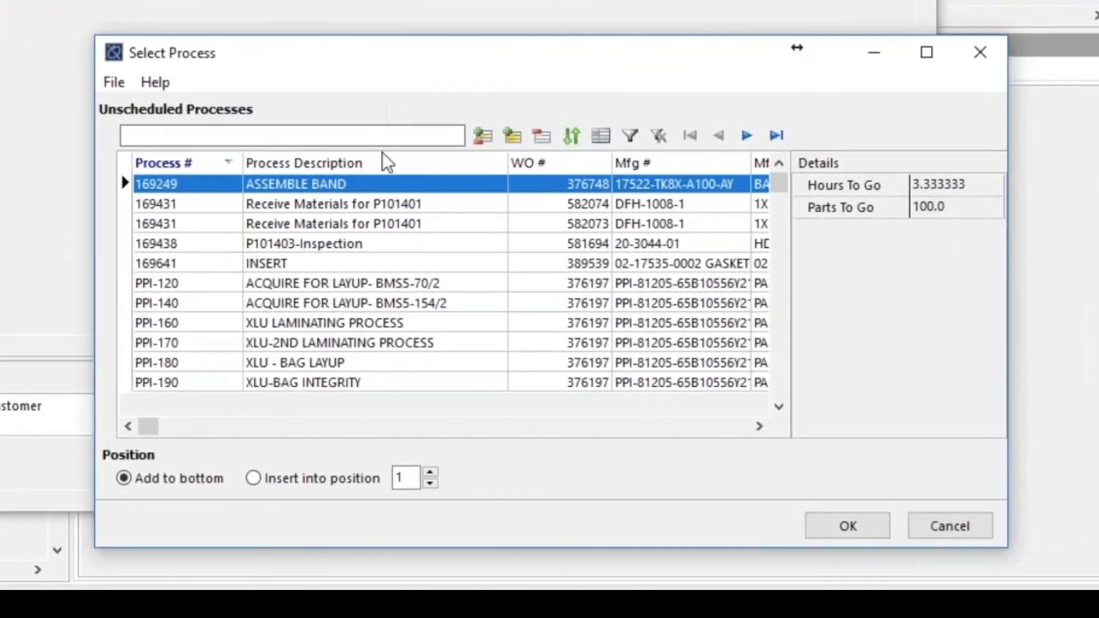
click(289, 345)
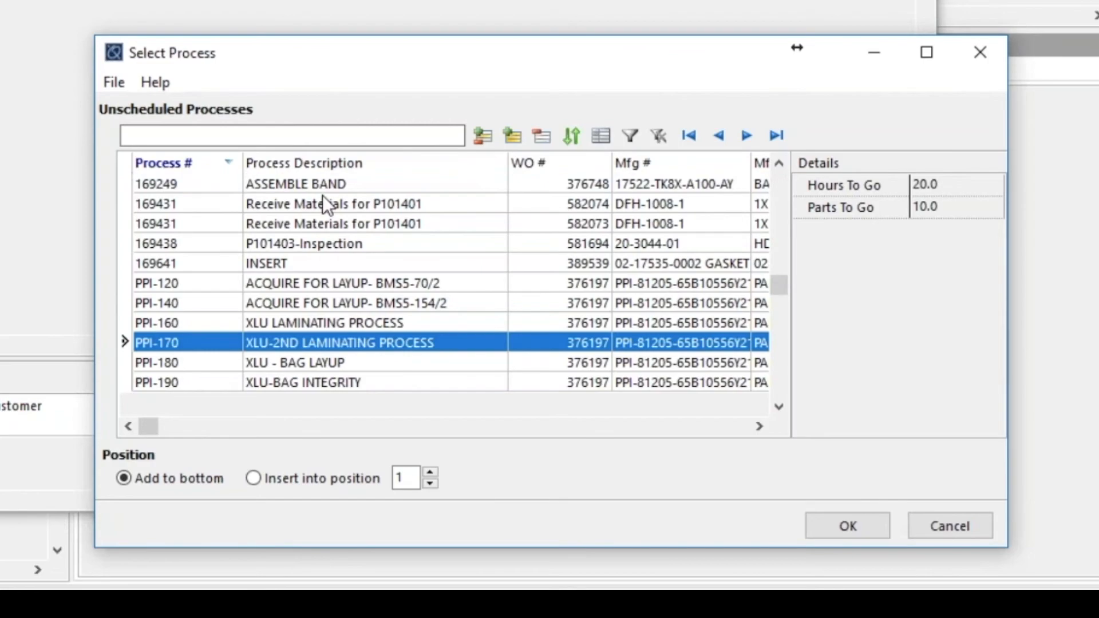
shift+click(339, 184)
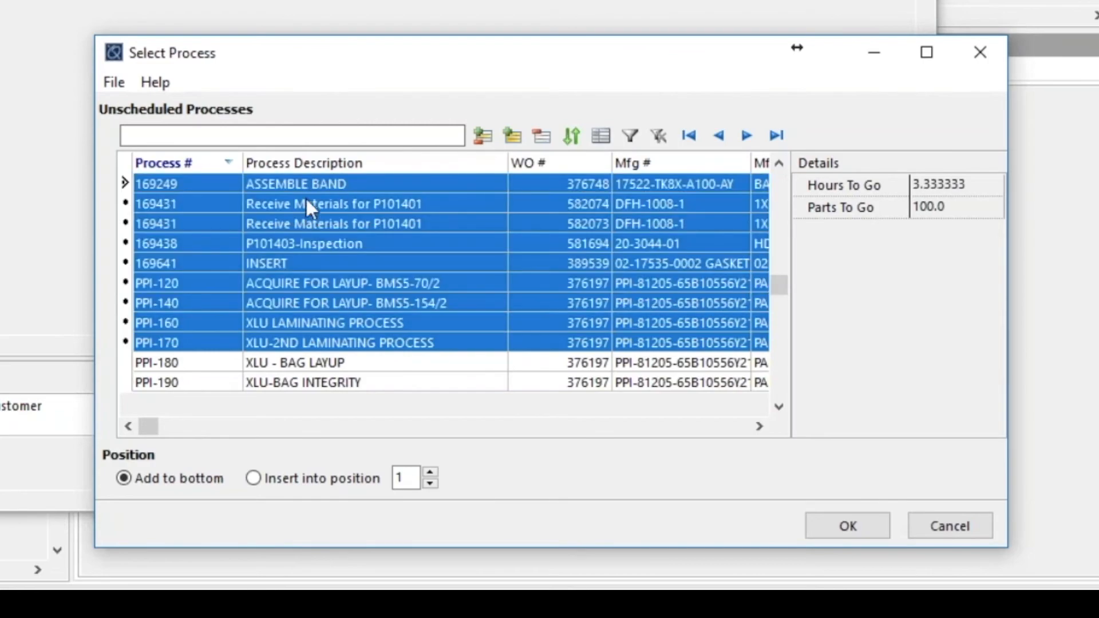
click(847, 525)
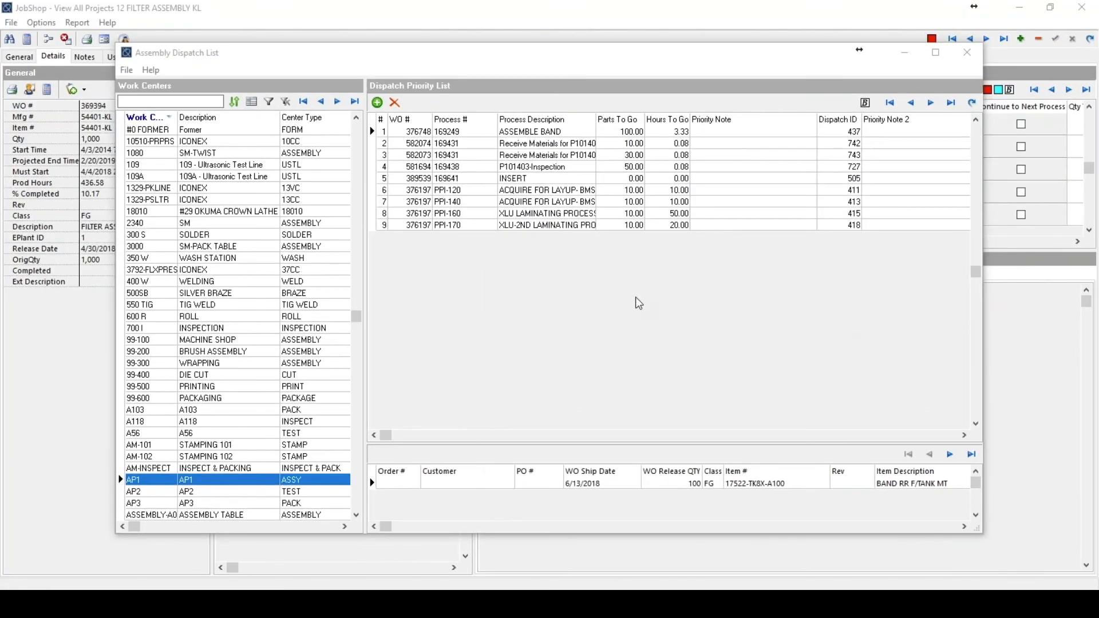
Move the XLU-2ND LAMINATING PROCESS (PPI-170) up to position 2 in AP1's dispatch priority list.
click(552, 225)
drag(553, 166, 555, 144)
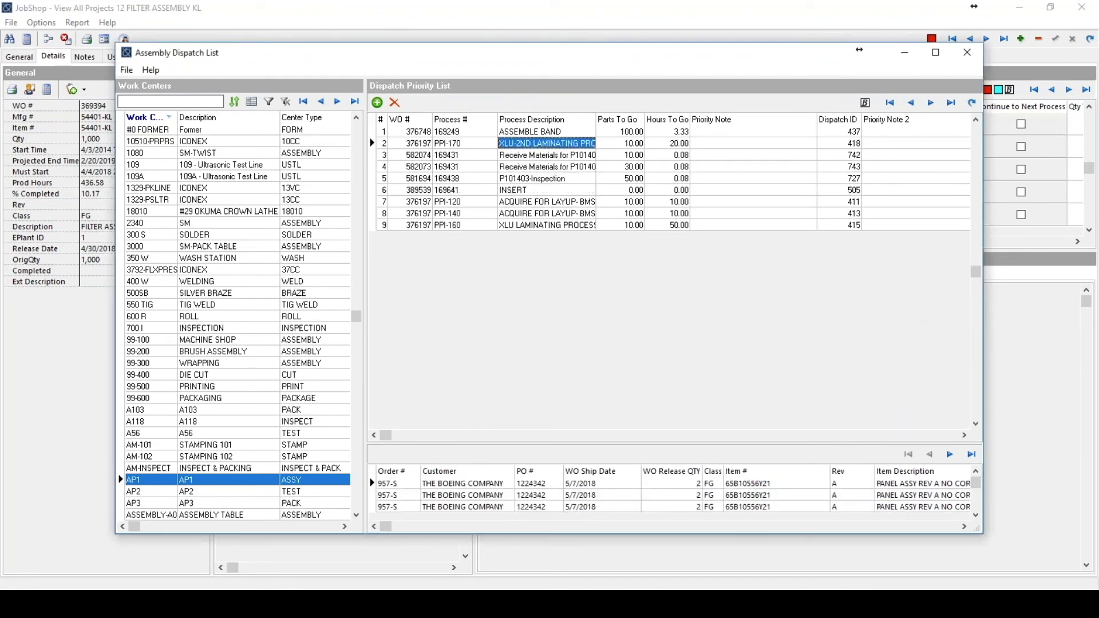
click(532, 225)
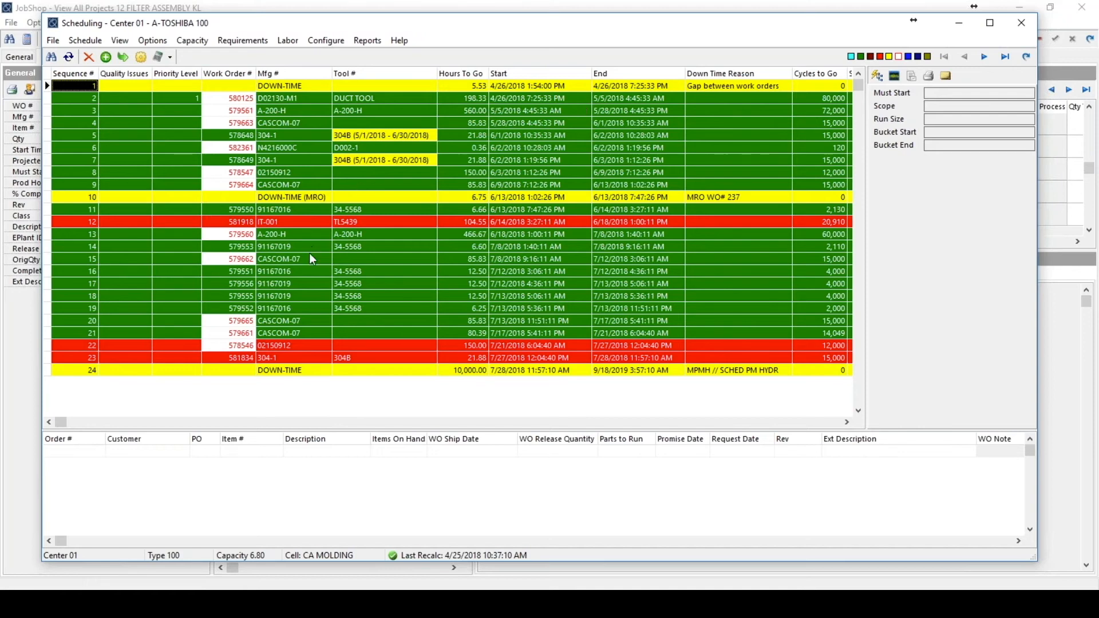
Move all back-to-back work orders for tool 34-5568 together in work center 01's schedule and close the scheduling window.
click(303, 272)
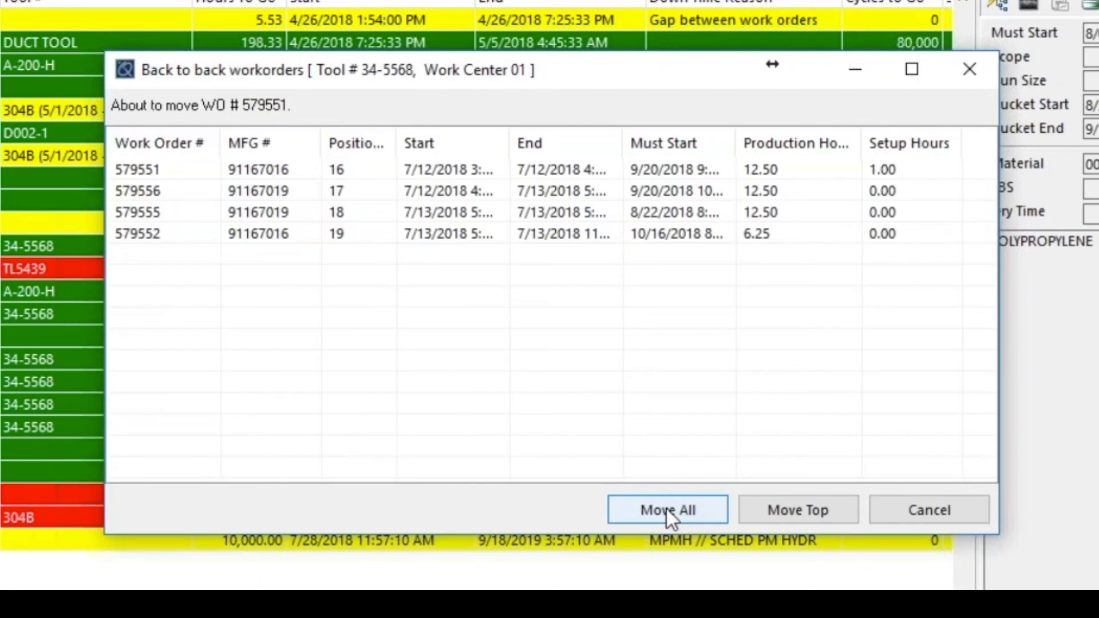
click(665, 507)
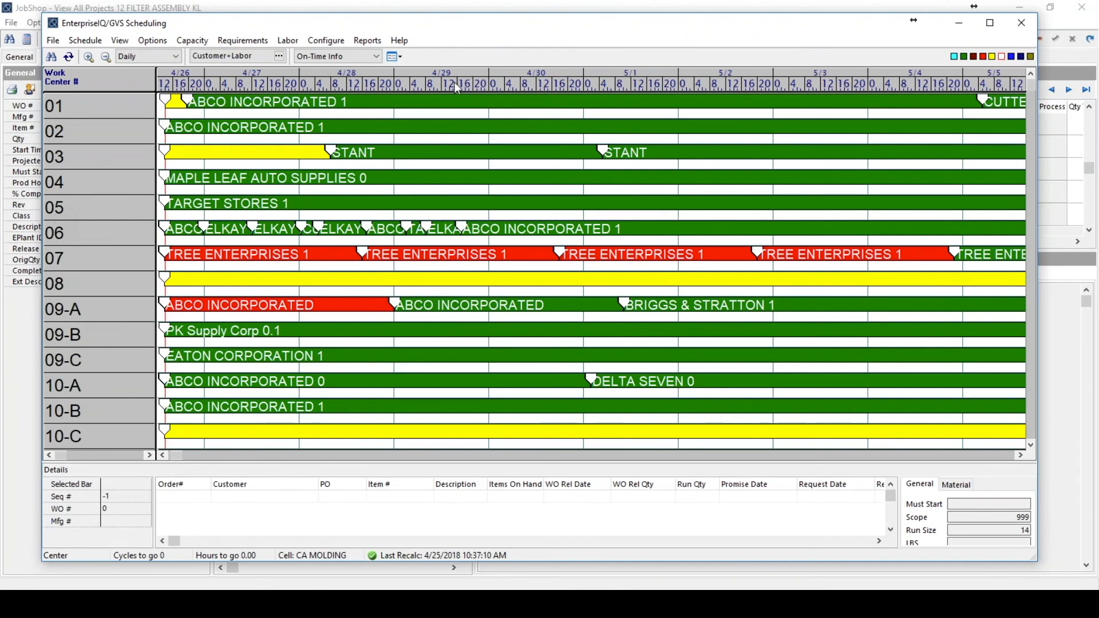
click(1022, 24)
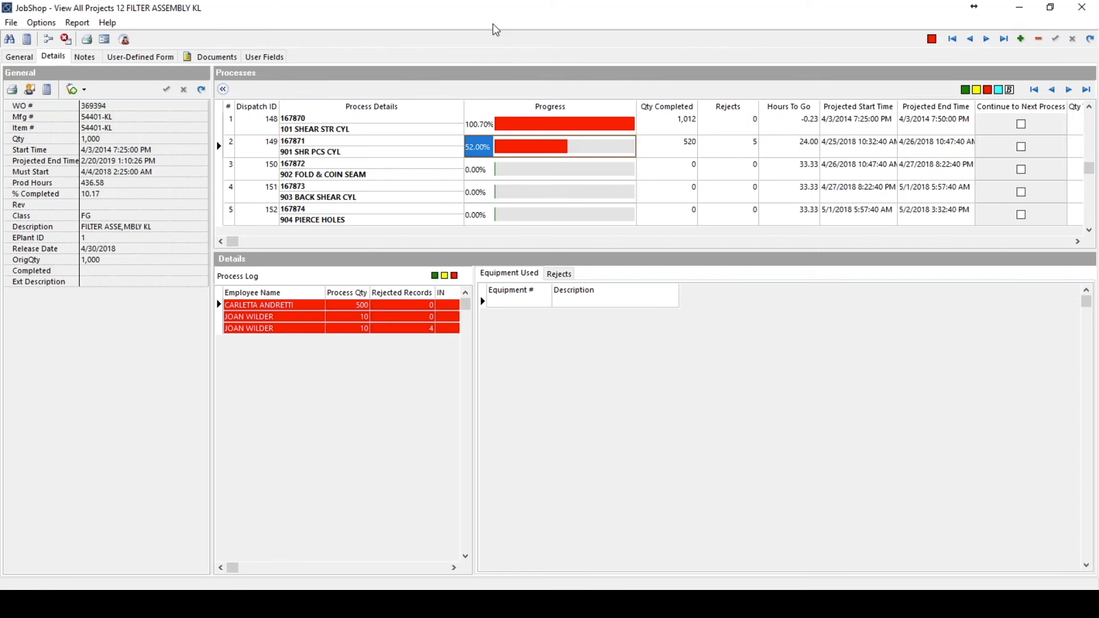
Review the filter assembly project's notes, user-defined form and external documents.
click(89, 59)
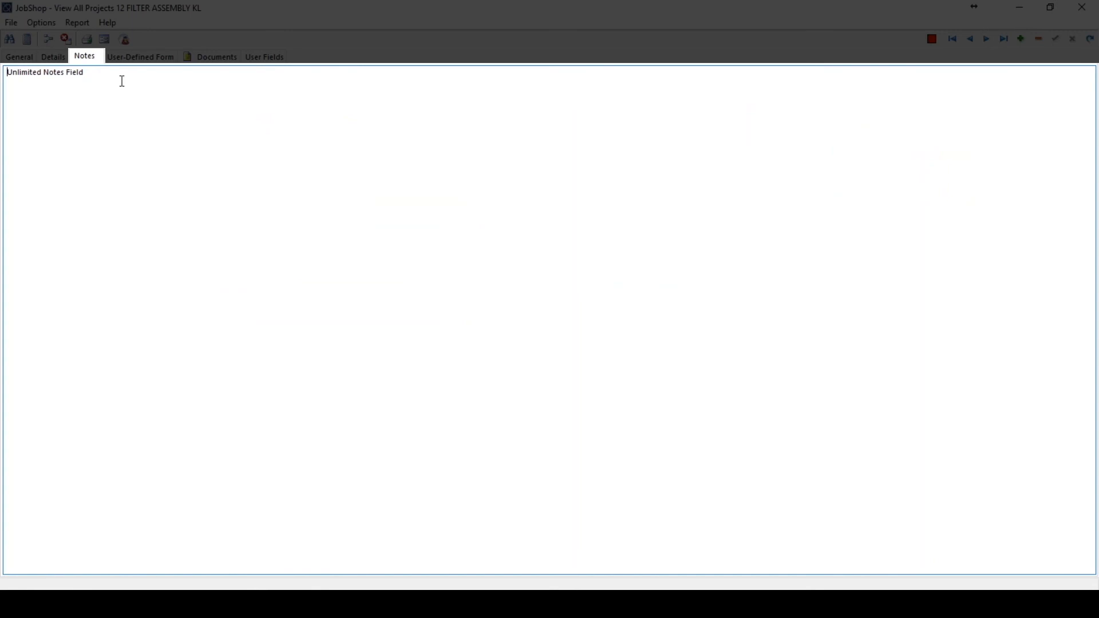
key(ctrl+Tab)
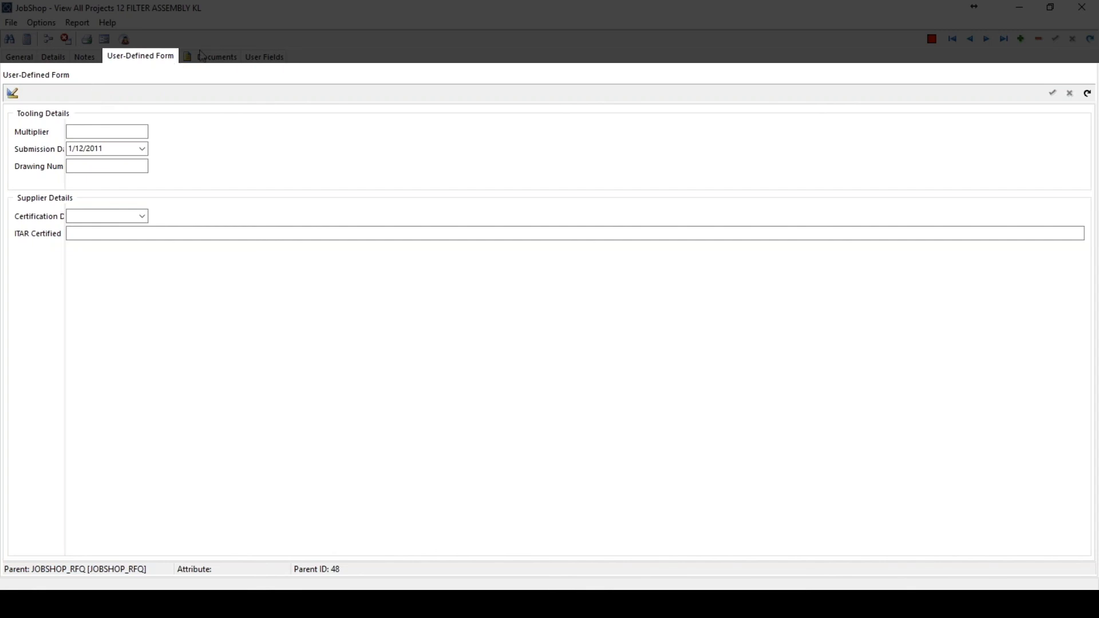
click(205, 60)
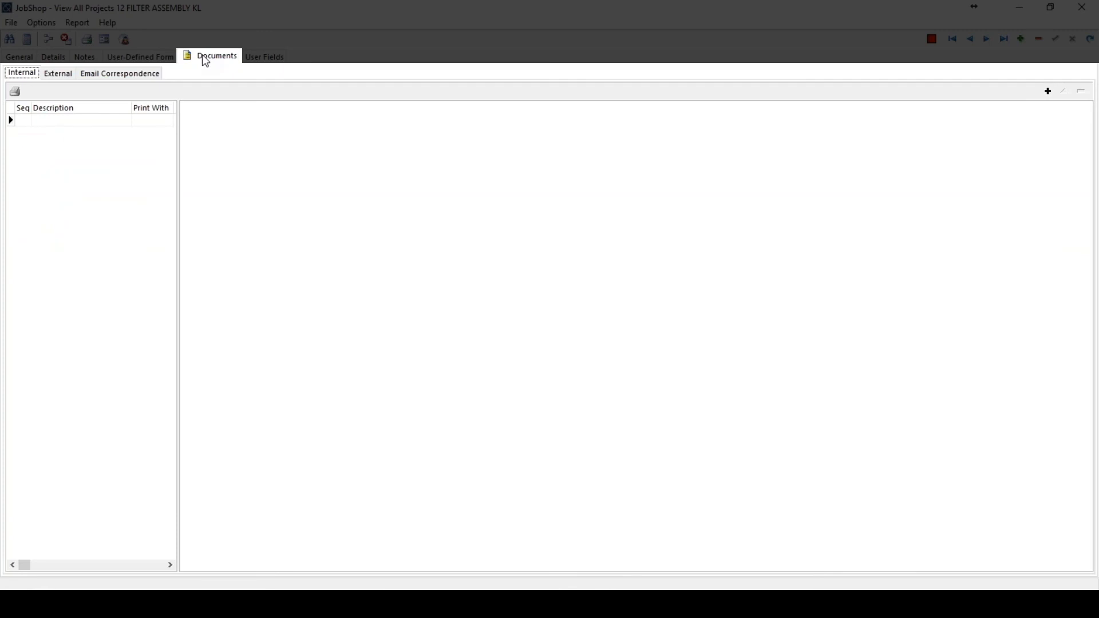
click(56, 76)
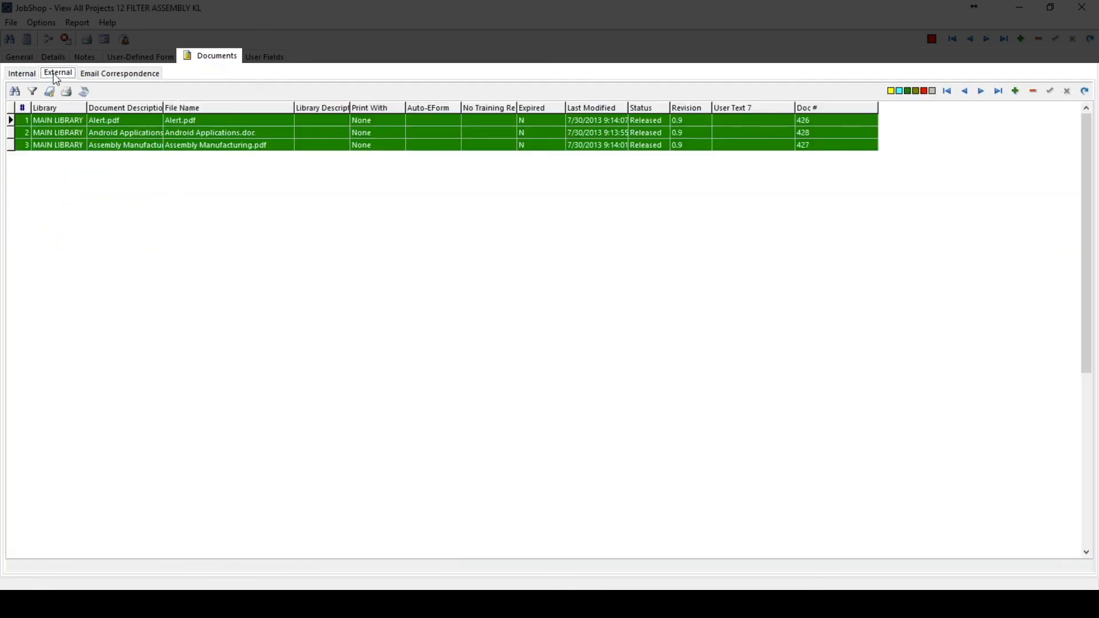